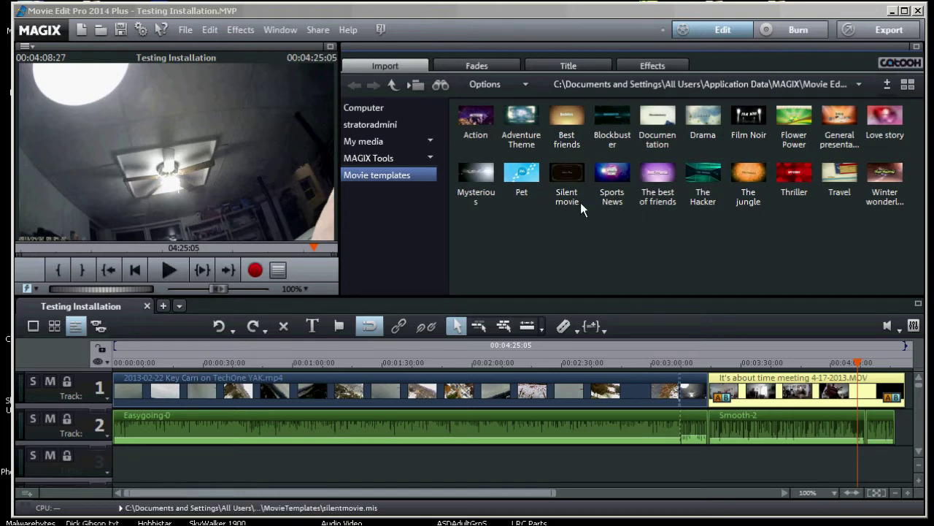
Open the effects collection after browsing the Action, Drama, Film Noir, Travel and Thriller movie templates
{"action": "left_click", "coordinate": [654, 66]}
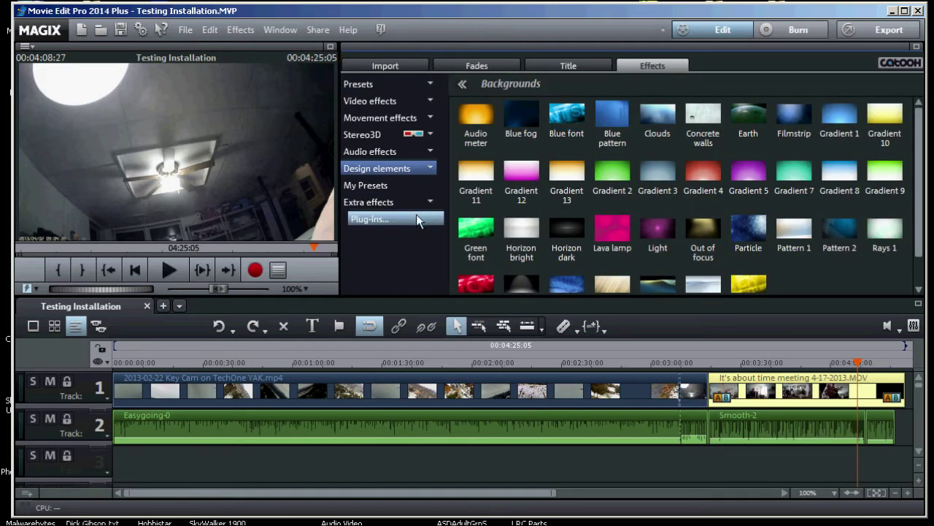
Review the VirtualDub filters in the Extra effects Video plug-ins manager, then close it
{"action": "left_click", "coordinate": [370, 202]}
{"action": "left_click", "coordinate": [435, 203]}
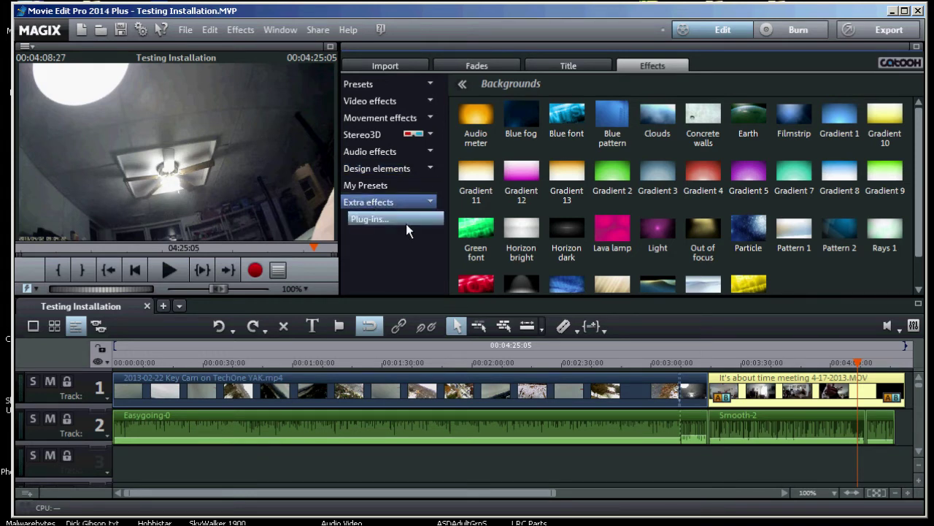
{"action": "left_click", "coordinate": [371, 217]}
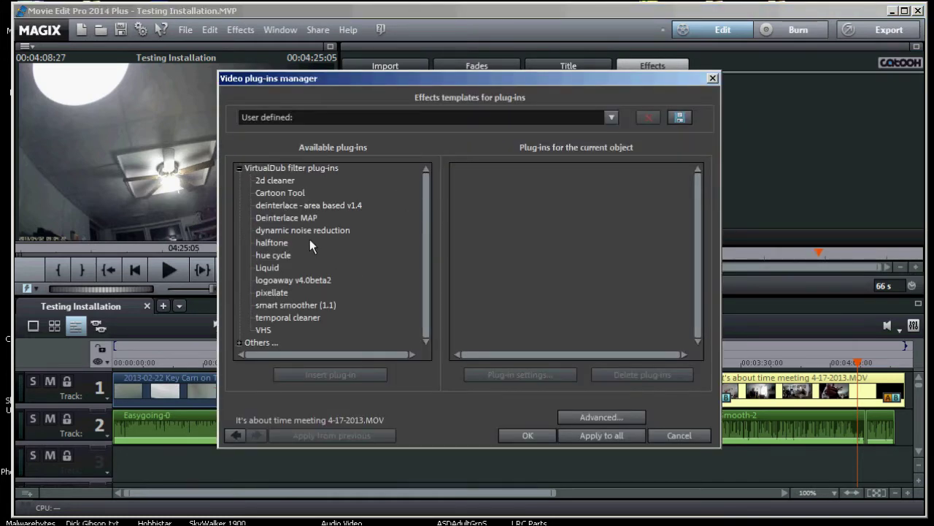
{"action": "left_click", "coordinate": [712, 78]}
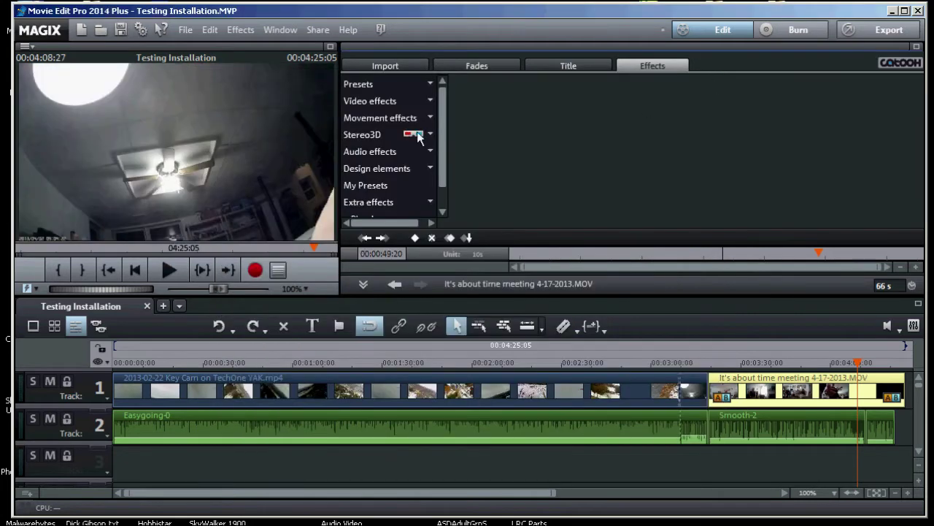
Show the Christmas, Curtain, Travel and Wedding Intros/Outros templates under Design elements
{"action": "left_click", "coordinate": [427, 164]}
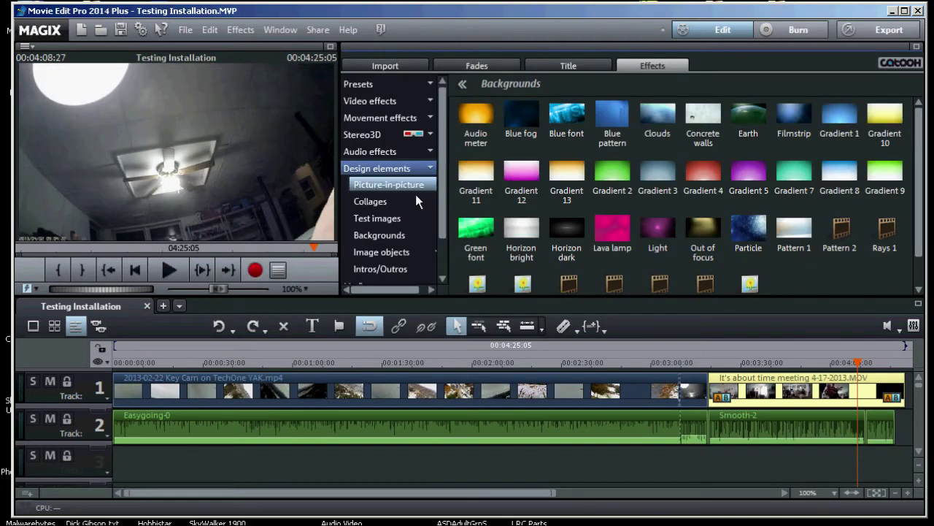
{"action": "left_click", "coordinate": [388, 235]}
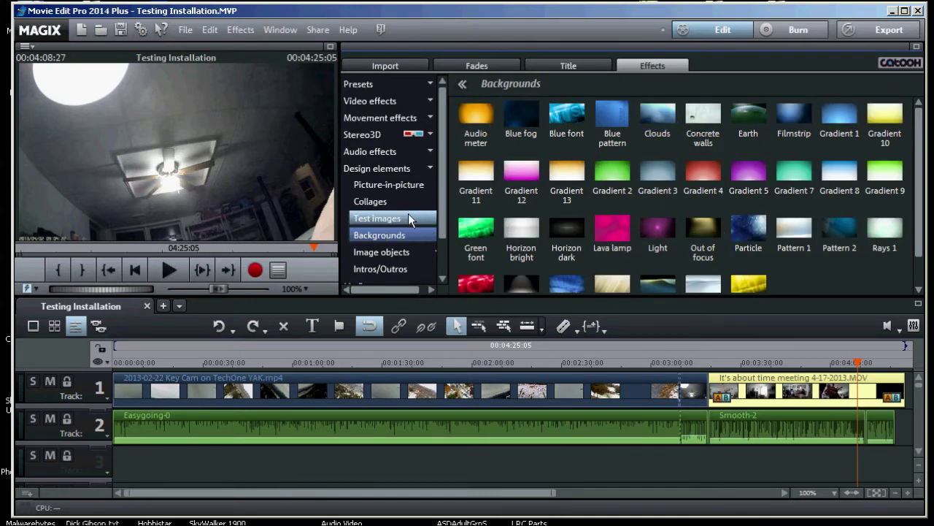
{"action": "left_click", "coordinate": [392, 268]}
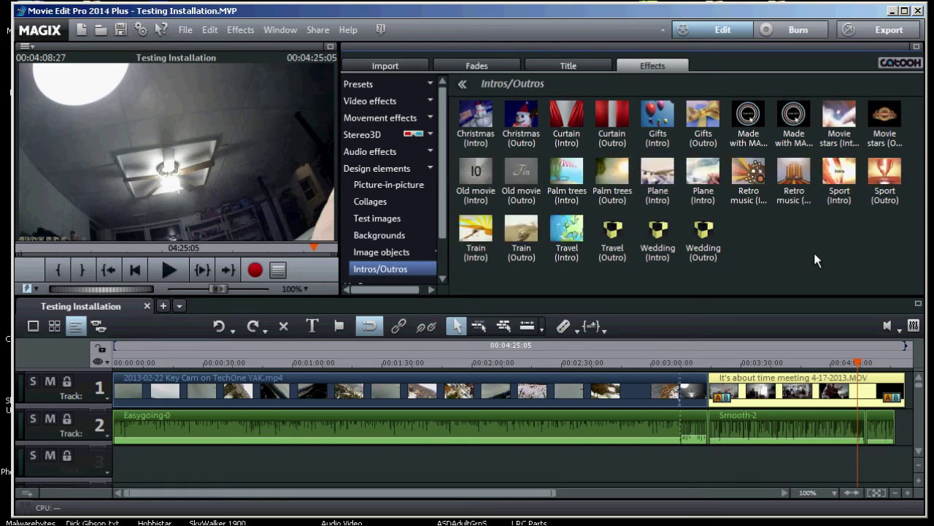
{"action": "left_click", "coordinate": [344, 31]}
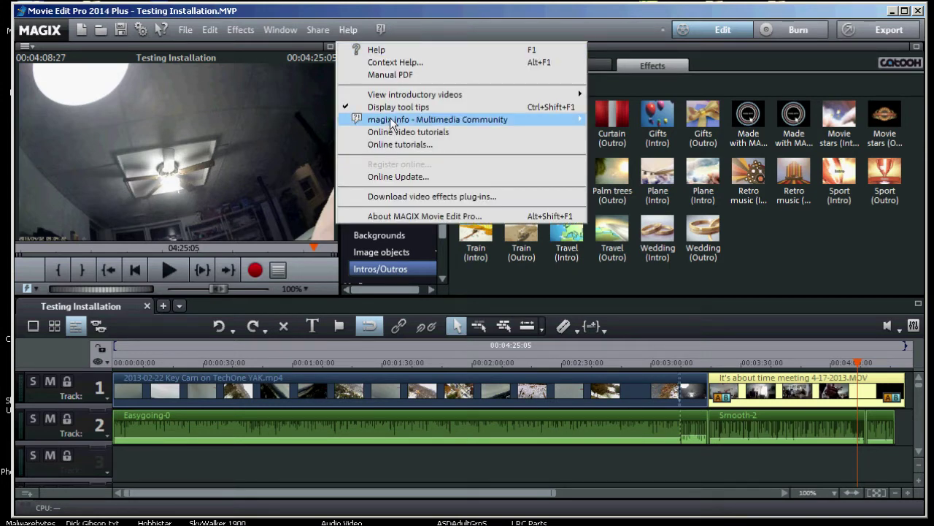
Run Help > Online Update and dismiss the notice that no updates are available
{"action": "left_click", "coordinate": [395, 176]}
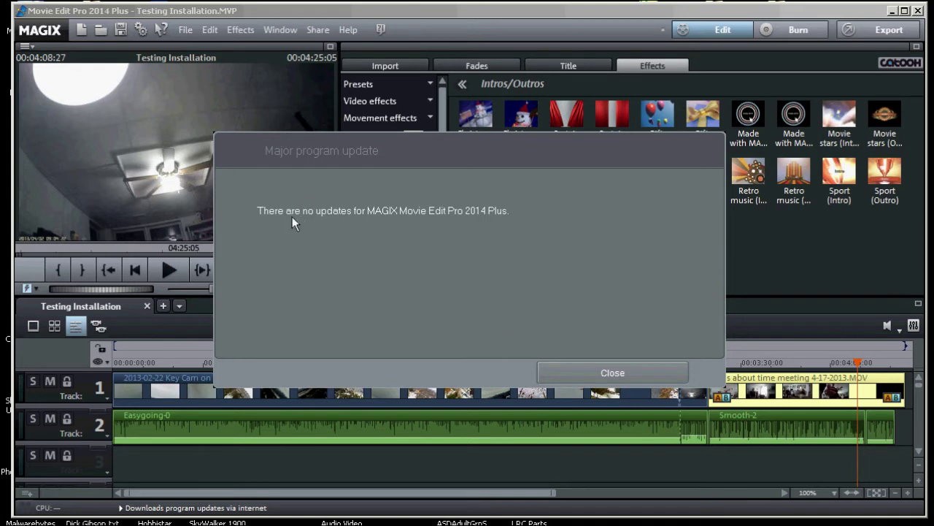
{"action": "left_click", "coordinate": [608, 370]}
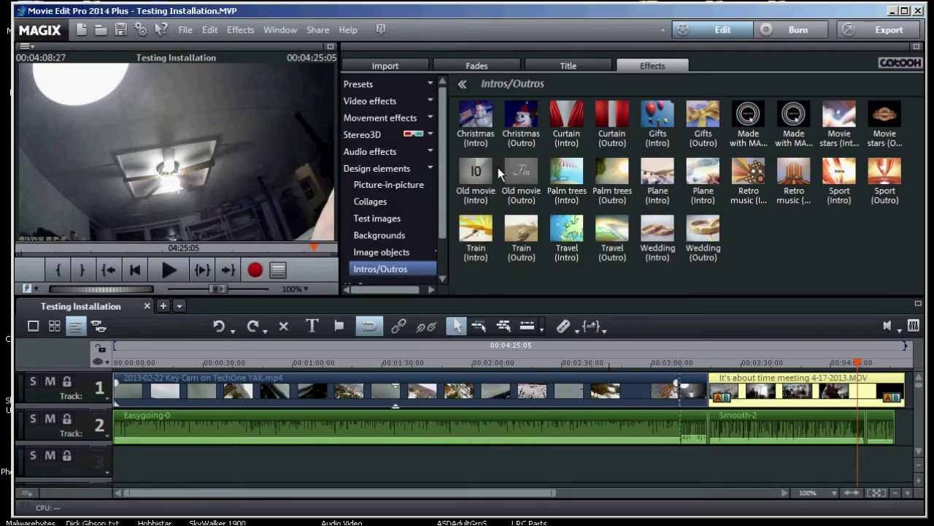
Open the MAGIX video effects plug-ins download page from the Help menu
{"action": "left_click", "coordinate": [346, 30]}
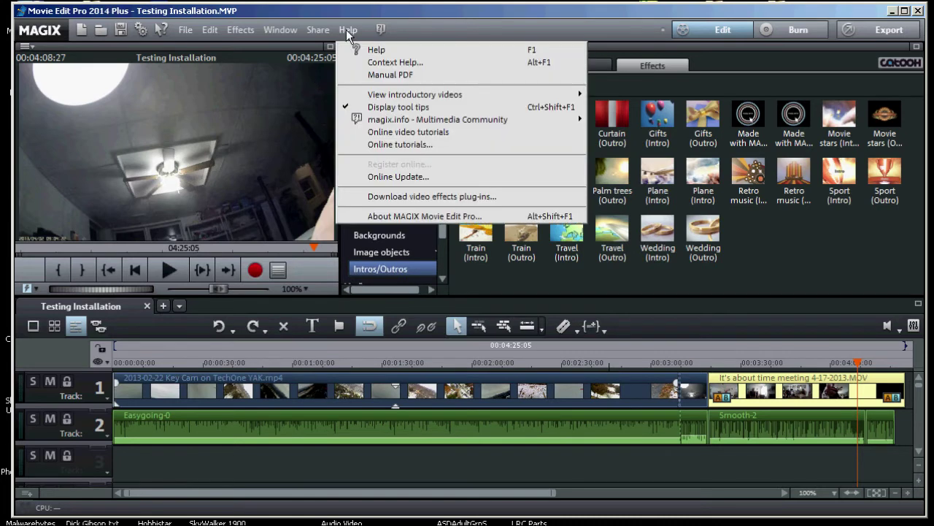
{"action": "left_click", "coordinate": [471, 196]}
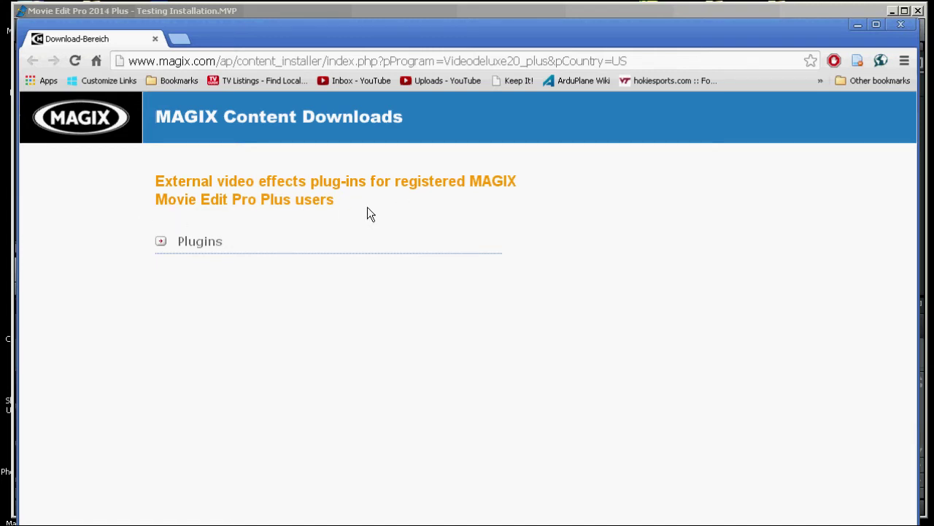
Expand the Plugins section and read through the basic packet from Logoaway and Halftone to VHS
{"action": "left_click", "coordinate": [160, 242]}
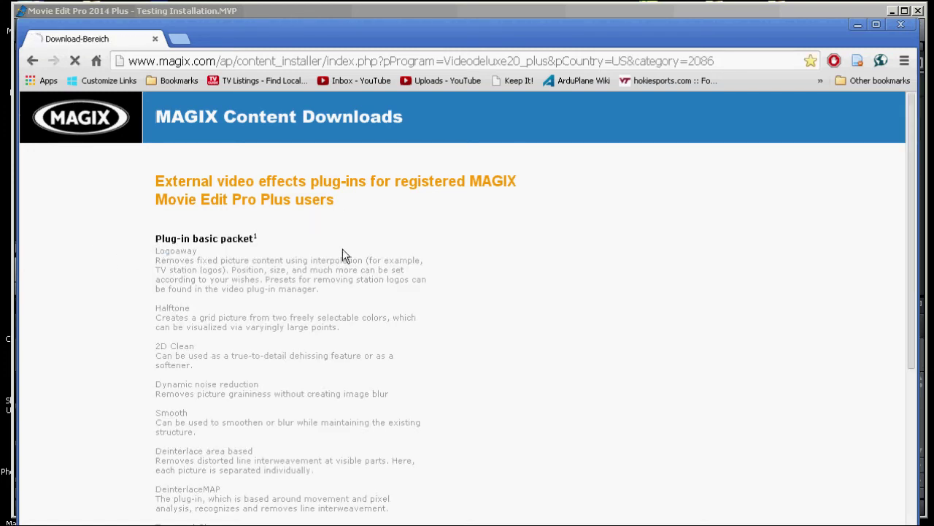
{"action": "scroll", "coordinate": [321, 246], "scroll_direction": "down", "scroll_amount": 4}
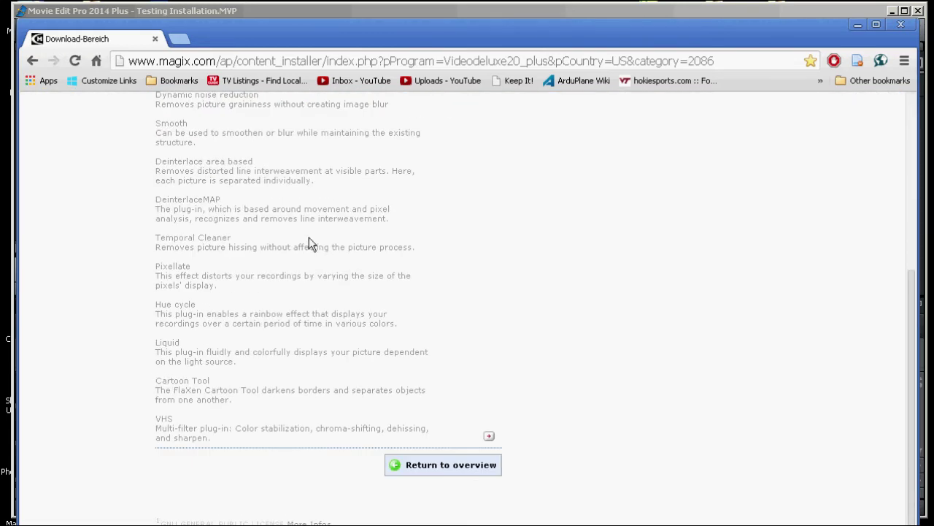
{"action": "scroll", "coordinate": [313, 244], "scroll_direction": "up", "scroll_amount": 4}
{"action": "scroll", "coordinate": [348, 275], "scroll_direction": "down", "scroll_amount": 4}
{"action": "left_click", "coordinate": [489, 438]}
Close Chrome to bring Movie Edit Pro's Intros/Outros library back to the front
{"action": "left_click", "coordinate": [902, 28]}
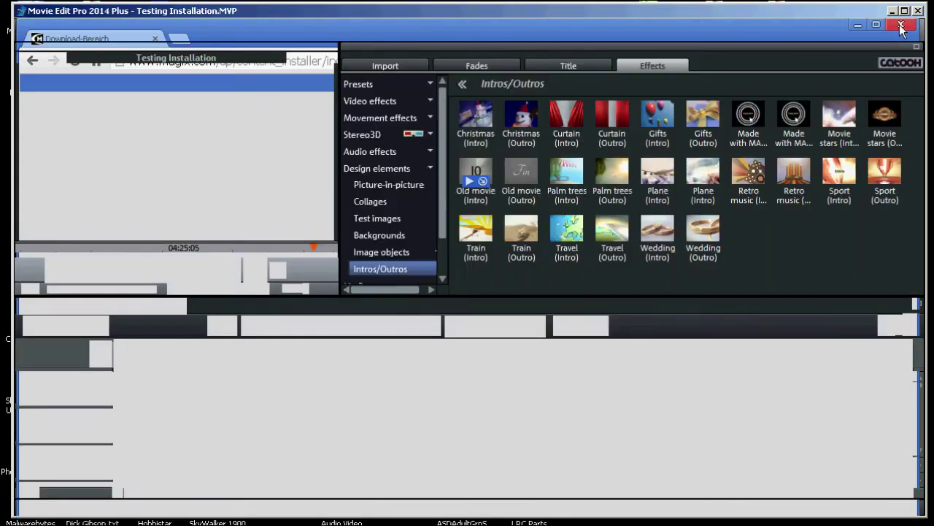